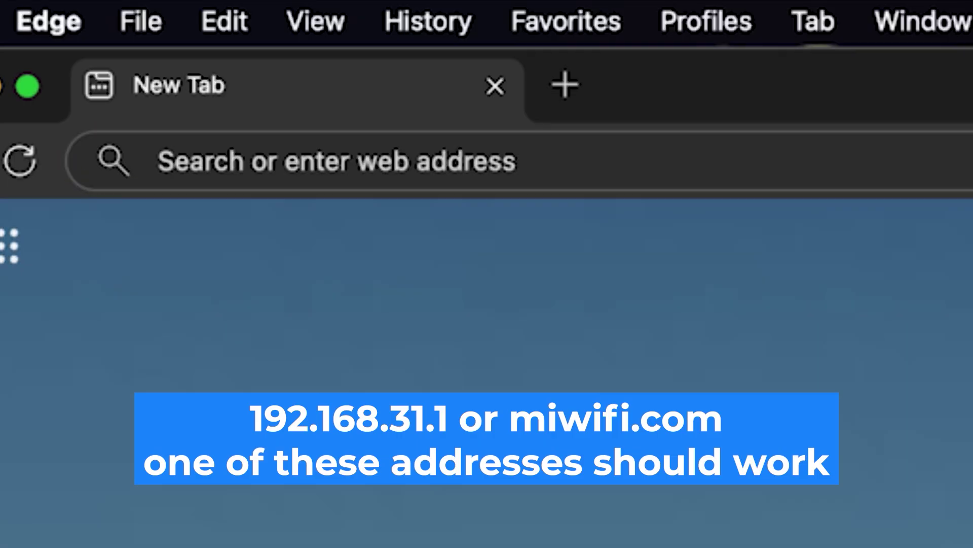
# Load the router login page at 192.168.31.1 in Edge and enter username admin.
pyautogui.click(498, 163)
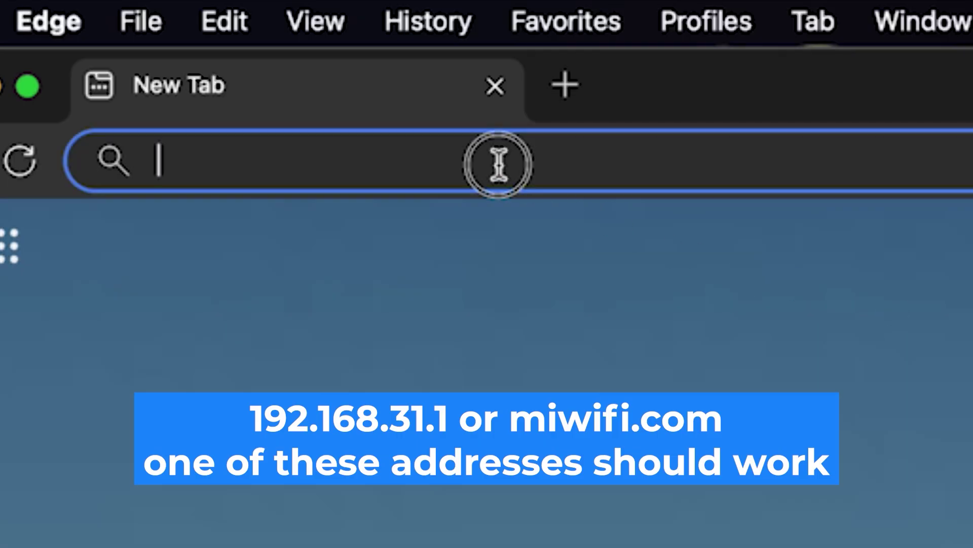
pyautogui.write('192.16')
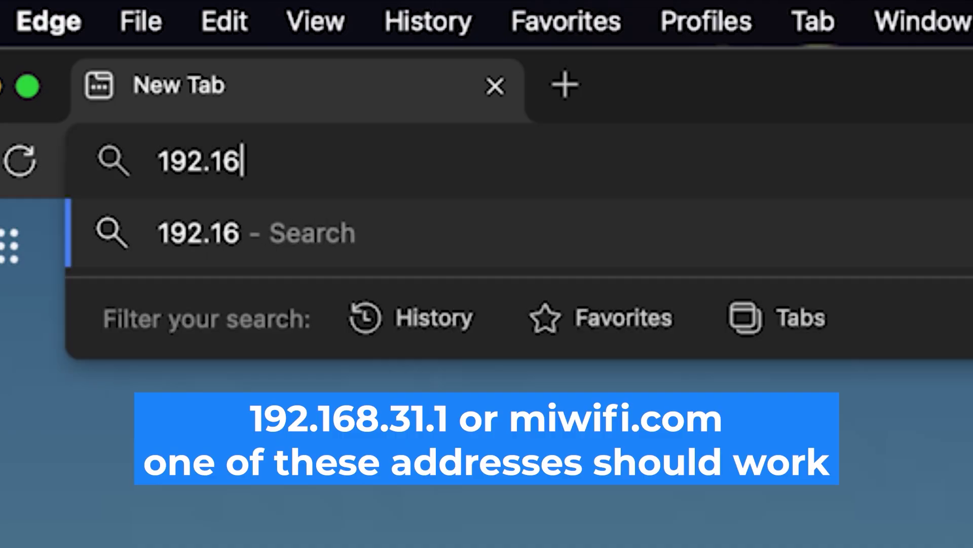
pyautogui.write('8')
pyautogui.write('.1')
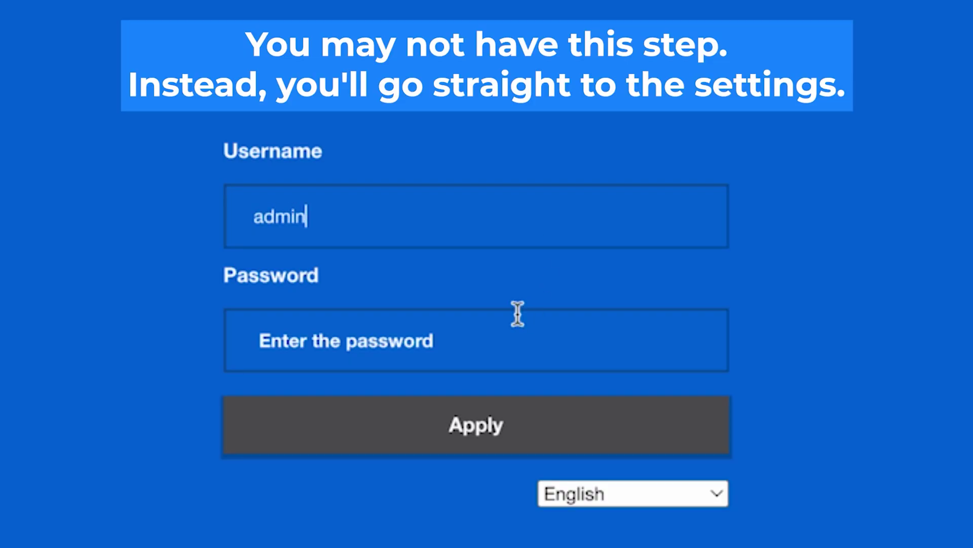
pyautogui.click(485, 346)
pyautogui.write('adm')
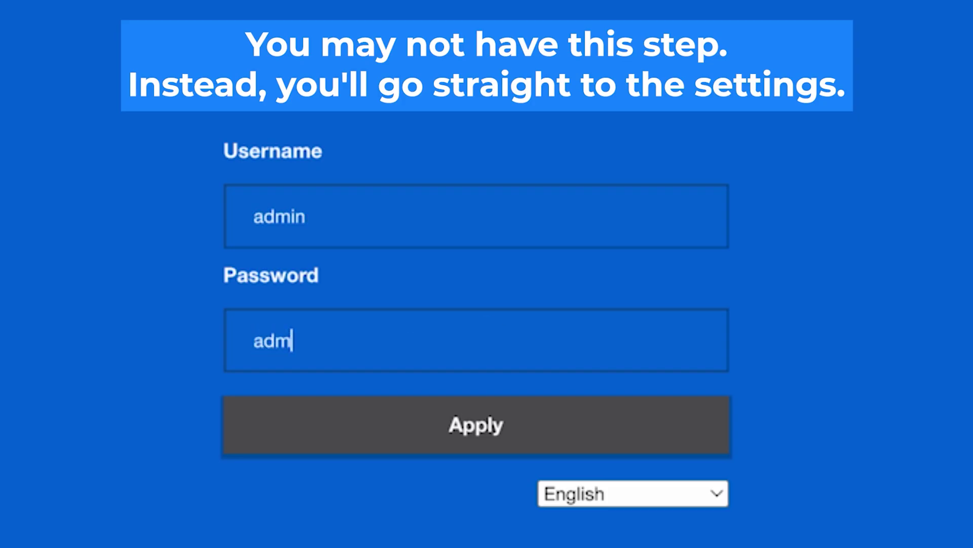
pyautogui.write('in')
pyautogui.click(493, 432)
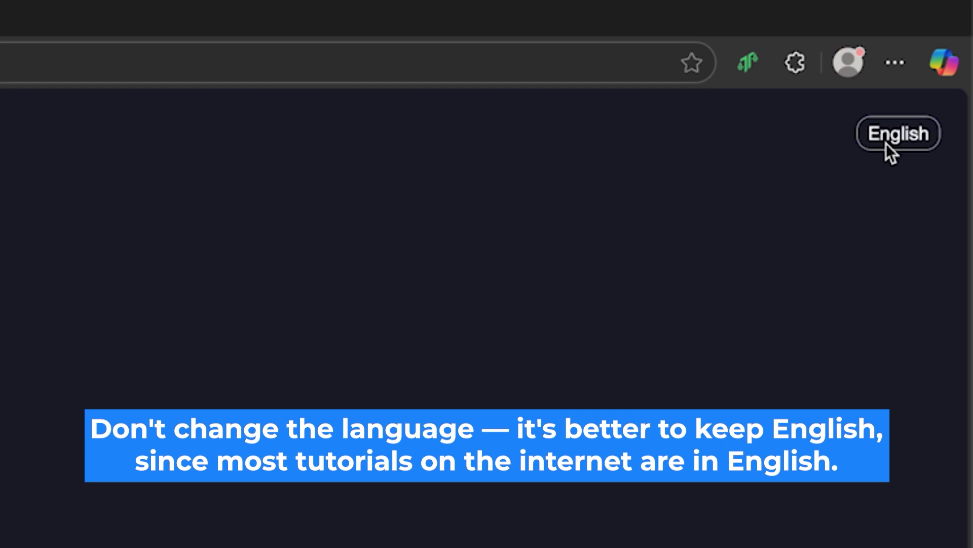
# Keep English as the interface language and accept the user agreement and privacy policy.
pyautogui.click(886, 143)
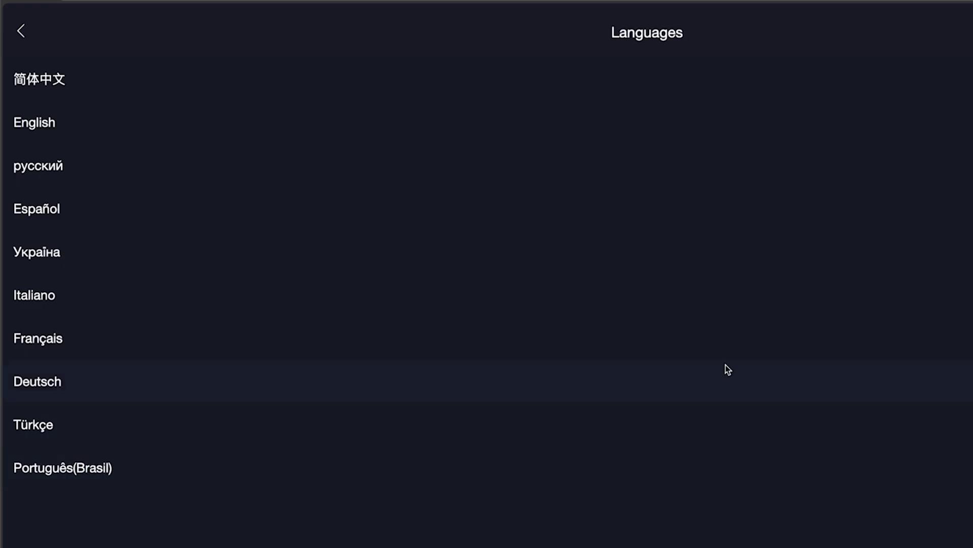
pyautogui.click(751, 115)
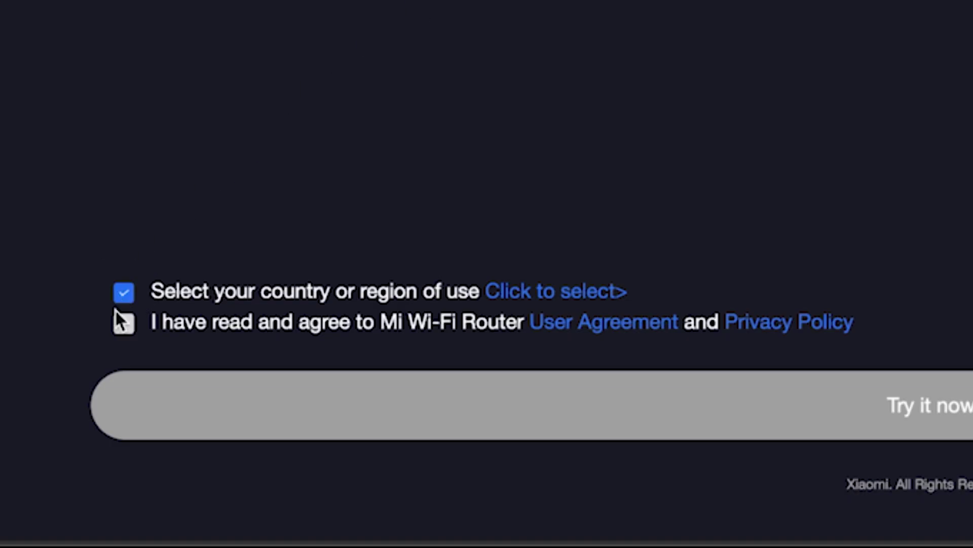
pyautogui.click(122, 323)
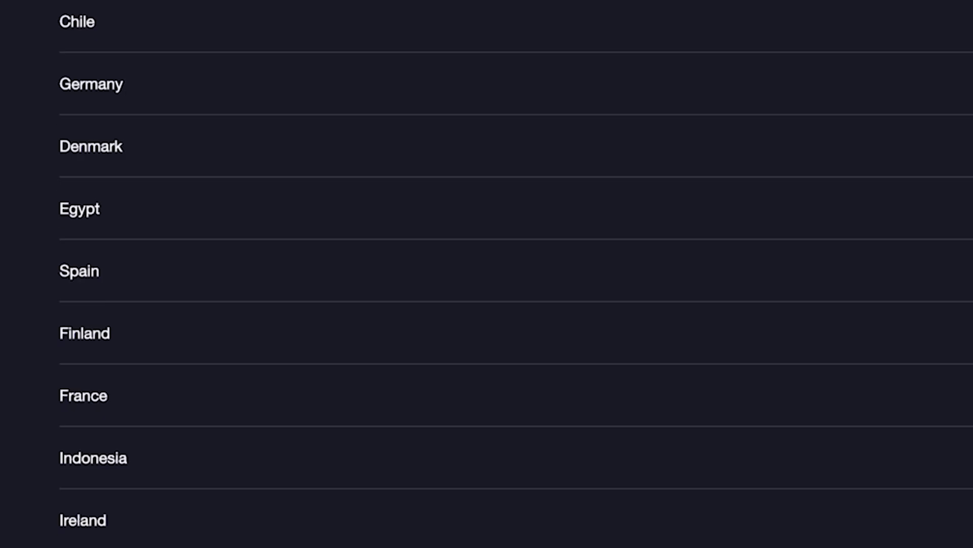
pyautogui.scroll(-5, 486, 274)
pyautogui.scroll(-5, 487, 275)
pyautogui.scroll(-5, 487, 273)
pyautogui.scroll(-3, 487, 274)
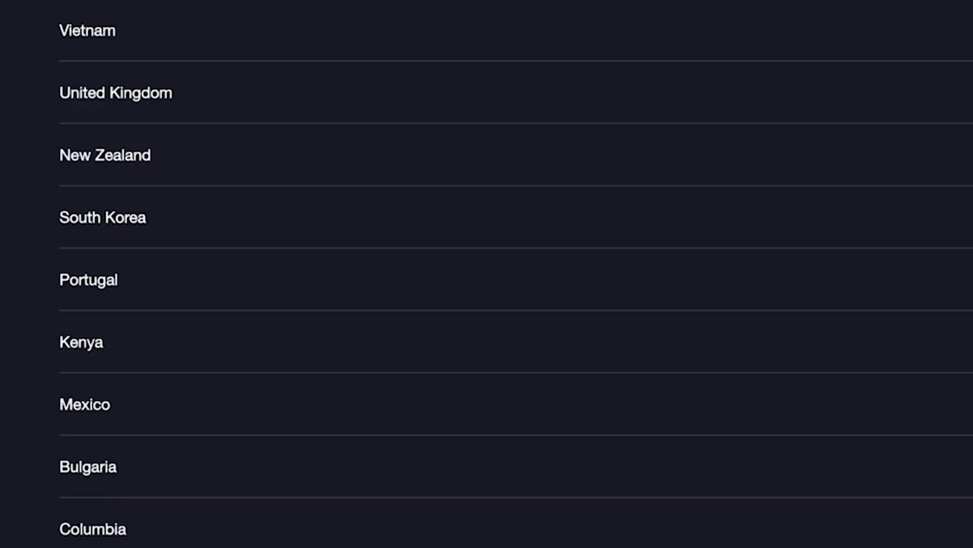
pyautogui.scroll(-5, 487, 273)
pyautogui.scroll(-3, 487, 274)
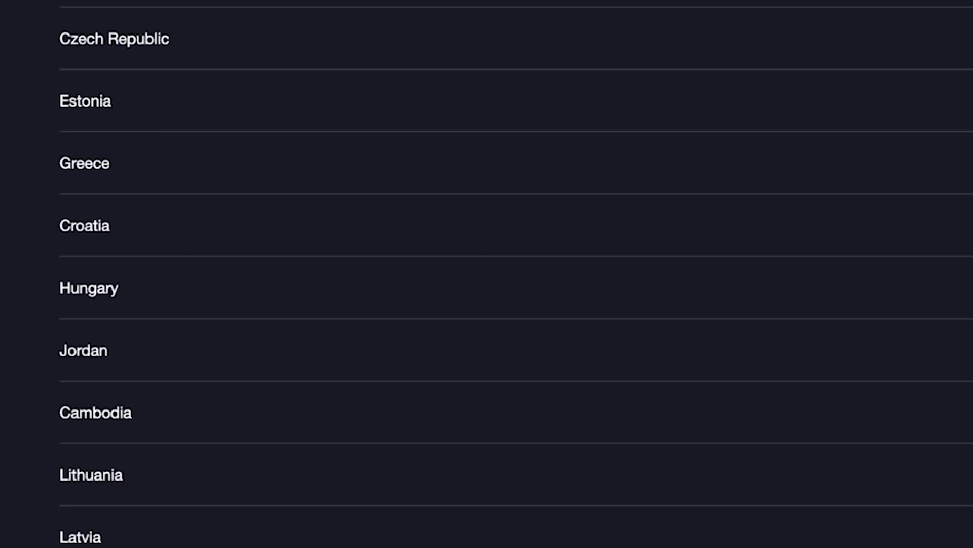
pyautogui.scroll(-5, 487, 275)
pyautogui.scroll(5, 486, 274)
pyautogui.scroll(4, 487, 274)
pyautogui.scroll(2, 487, 273)
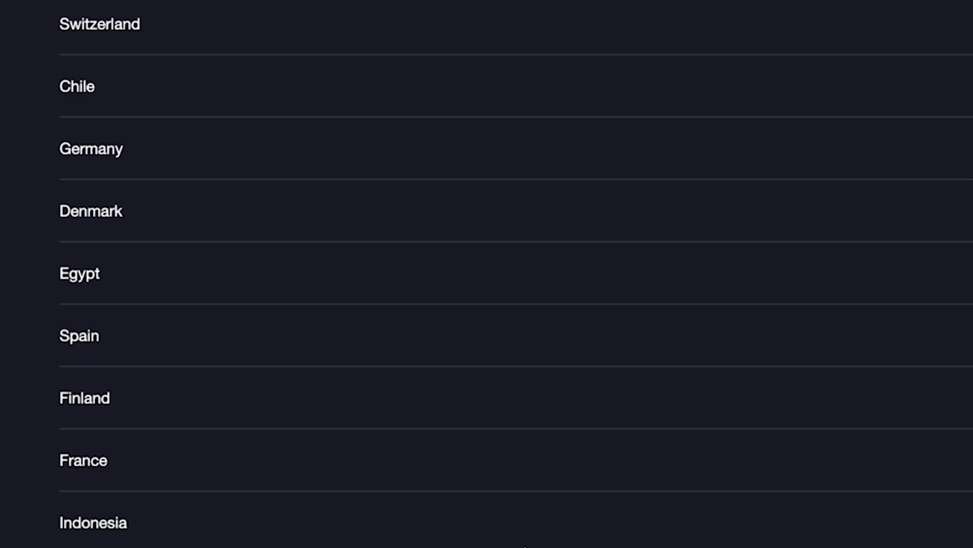
pyautogui.scroll(2, 487, 274)
# Set the region of use to Germany and start the setup wizard.
pyautogui.click(338, 298)
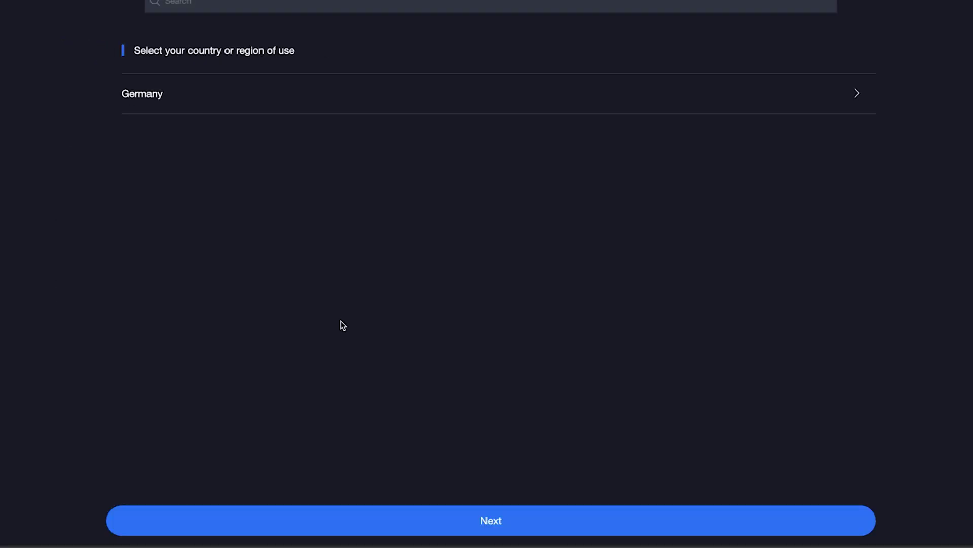
pyautogui.click(522, 519)
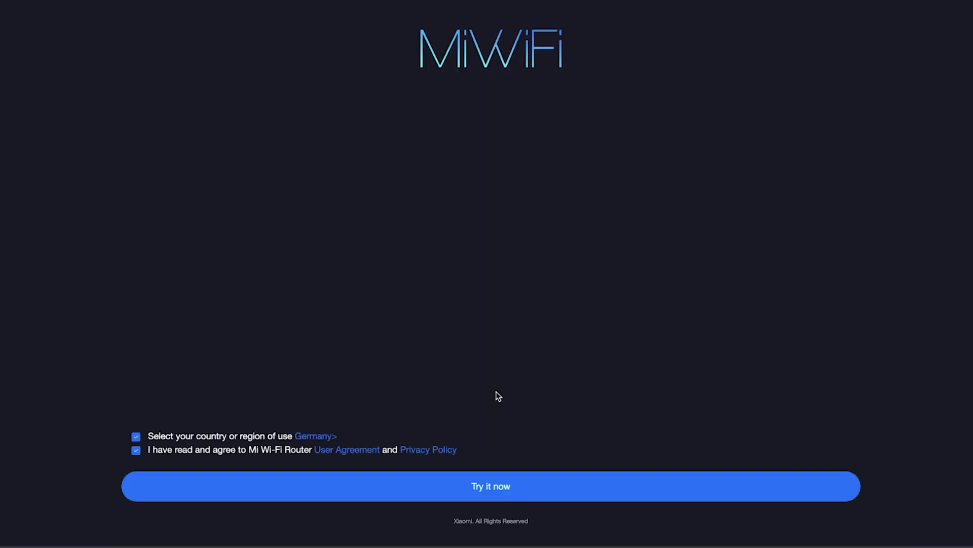
pyautogui.click(483, 488)
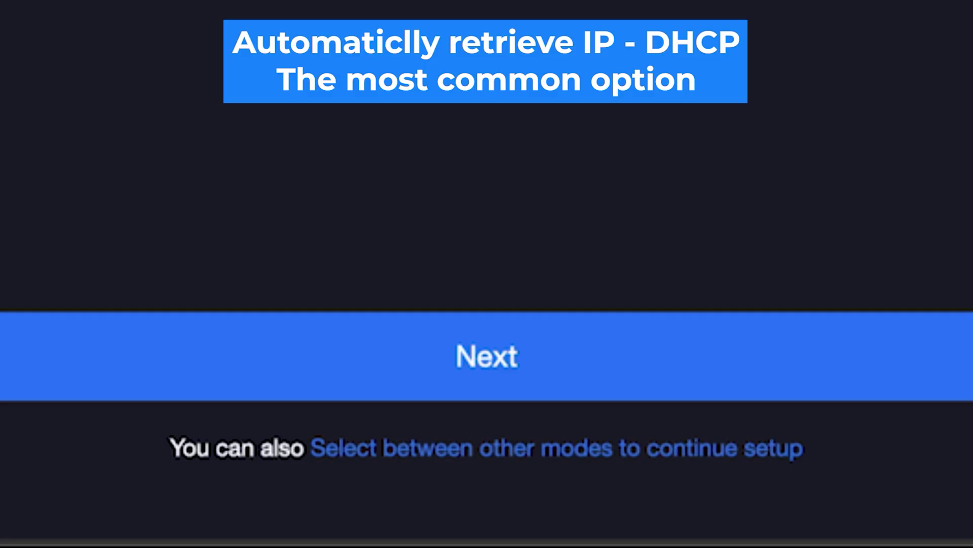
# Choose from the other internet connection modes and advance to the Wi-Fi settings page.
pyautogui.click(468, 460)
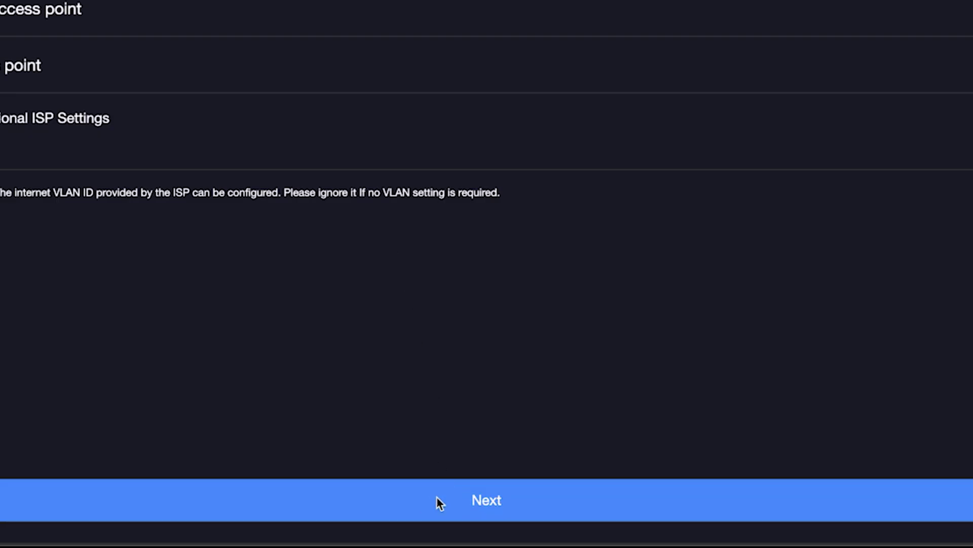
pyautogui.click(437, 500)
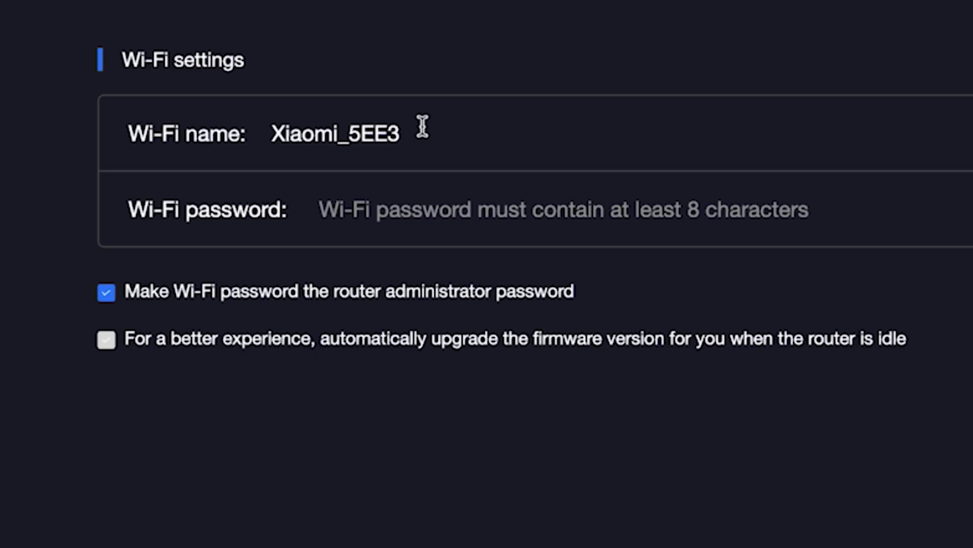
# Rename Wi-Fi Xiaomi_5EE3 to Xiaomi, set its password, and request a separate admin password.
pyautogui.click(388, 135)
pyautogui.moveTo(341, 135); pyautogui.dragTo(472, 145)
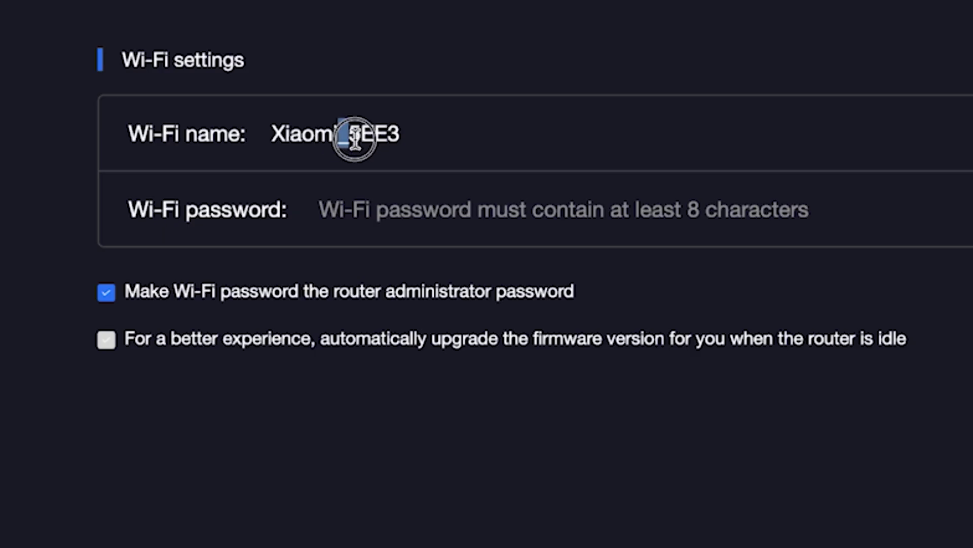
pyautogui.press('BackSpace')
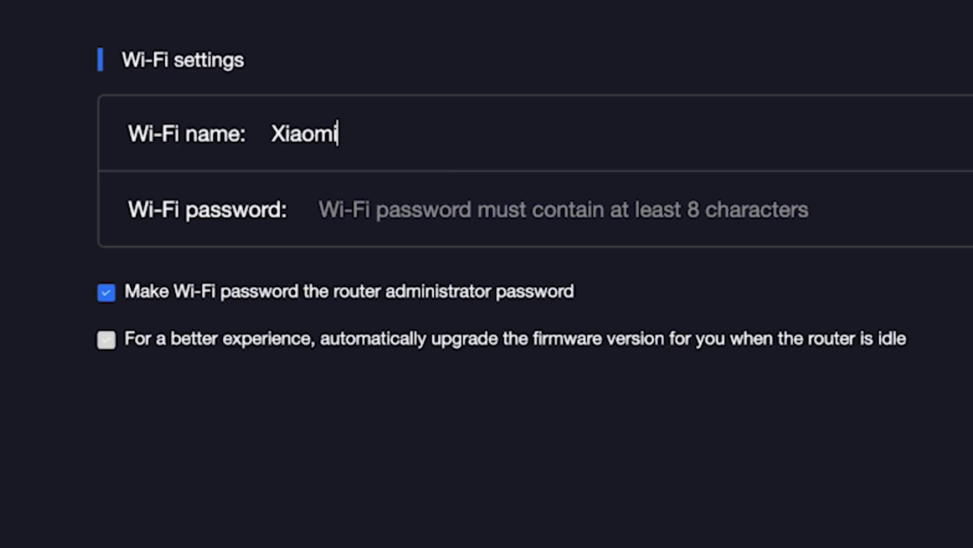
pyautogui.click(456, 209)
pyautogui.write('•••••••••')
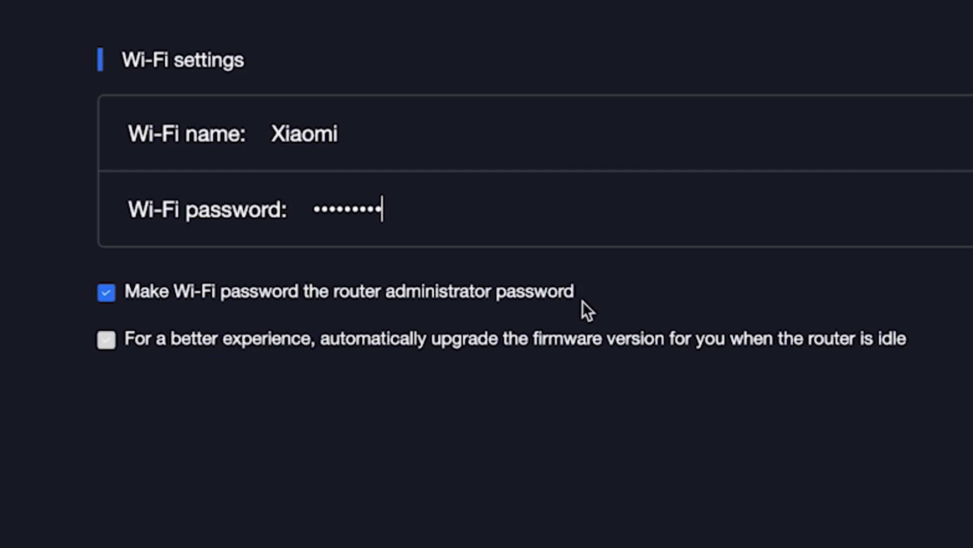
pyautogui.click(106, 291)
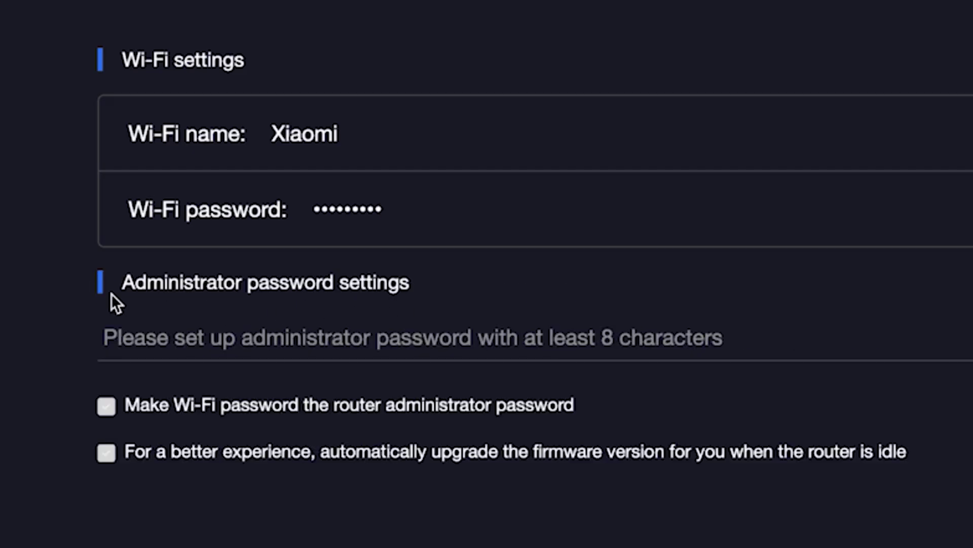
# Enter an administrator password of at least 8 characters and submit the wizard settings.
pyautogui.click(172, 337)
pyautogui.write('••')
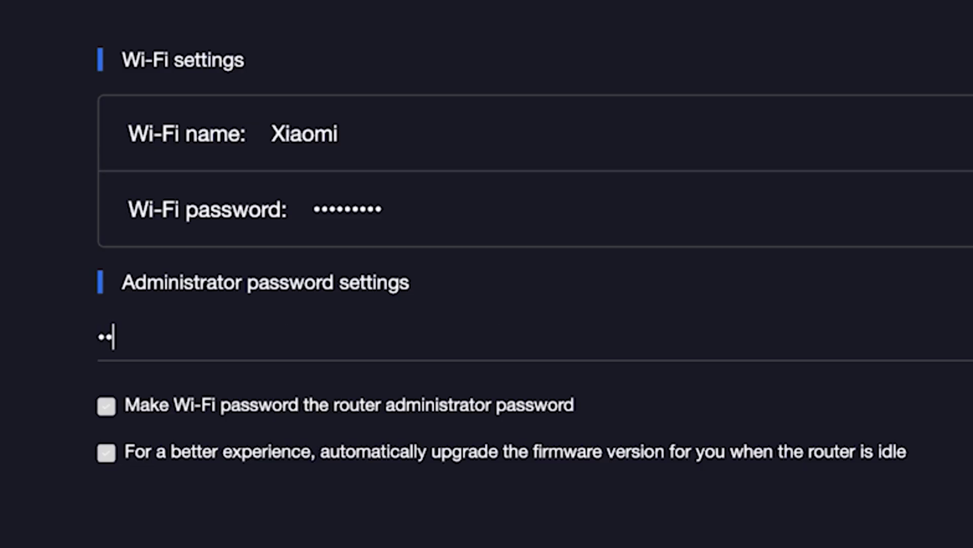
pyautogui.write('•••••')
pyautogui.write('•')
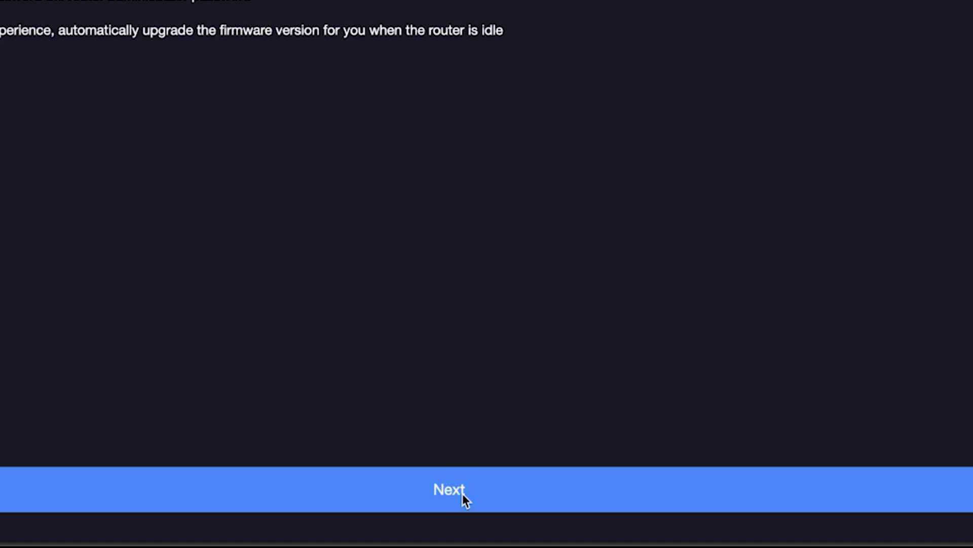
pyautogui.click(462, 494)
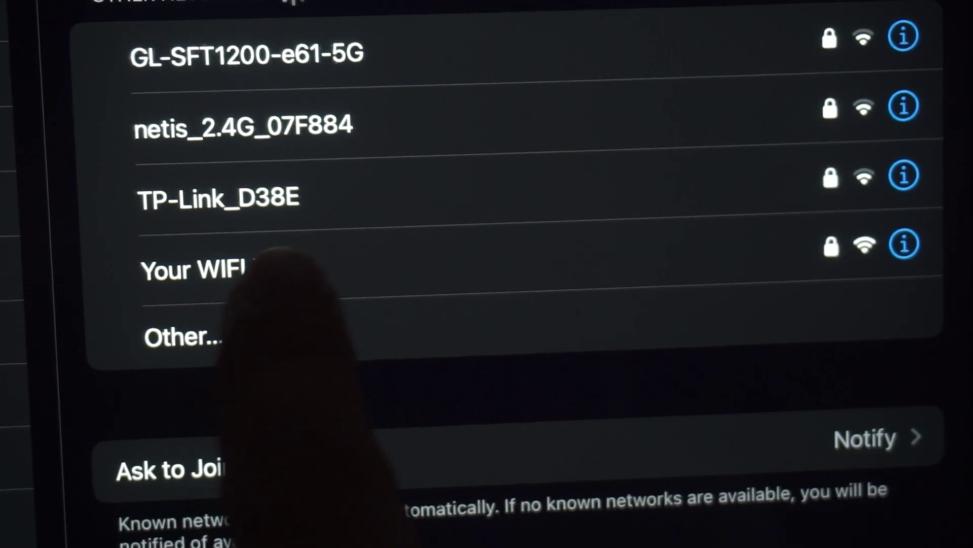
# Select the newly named Xiaomi network in the iOS Wi-Fi list to join it.
pyautogui.click(293, 263)
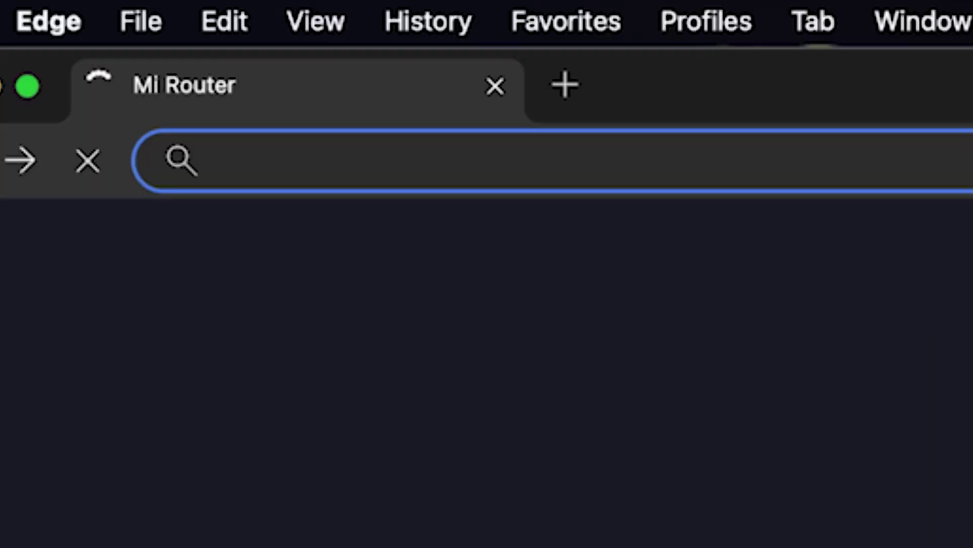
pyautogui.write('192.')
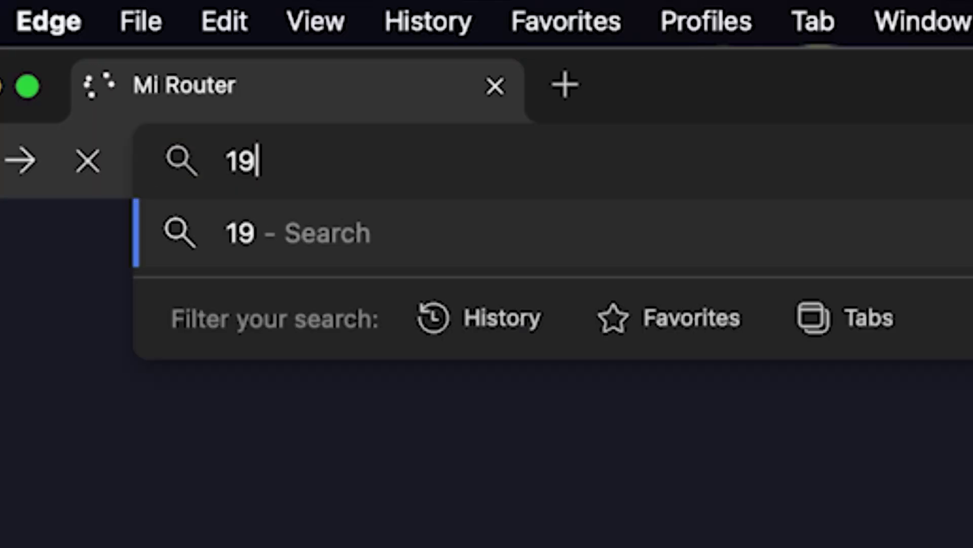
pyautogui.write('168.31.1')
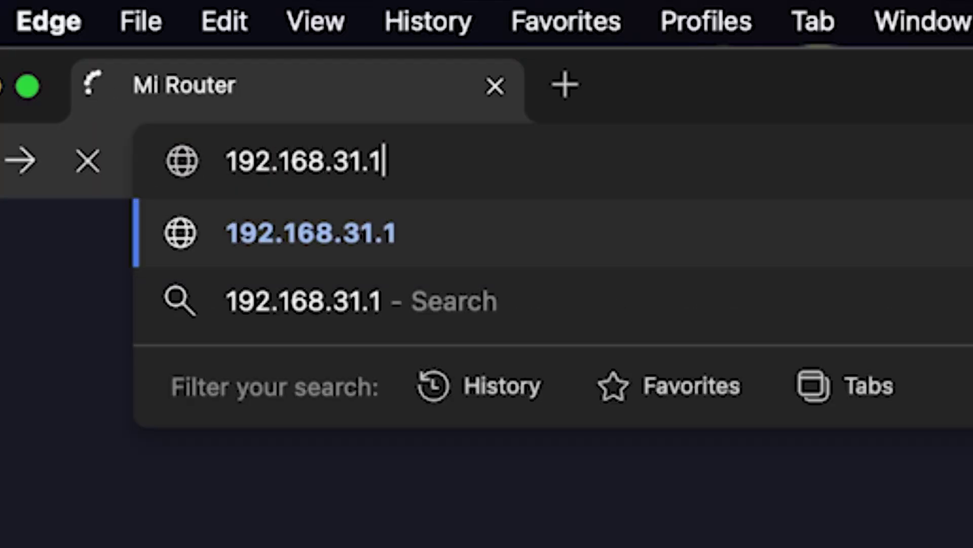
# Log back in at 192.168.31.1 with the new administrator password.
pyautogui.press('Return')
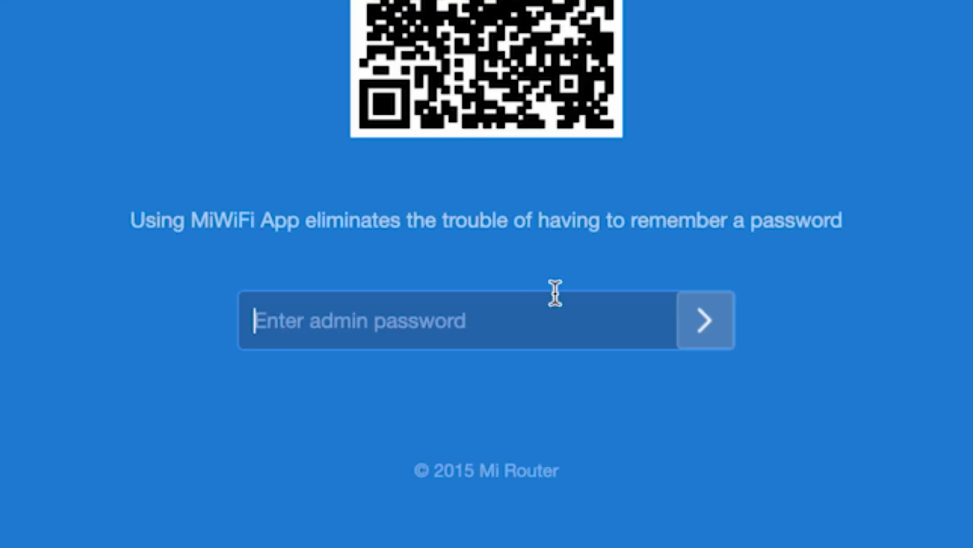
pyautogui.click(552, 323)
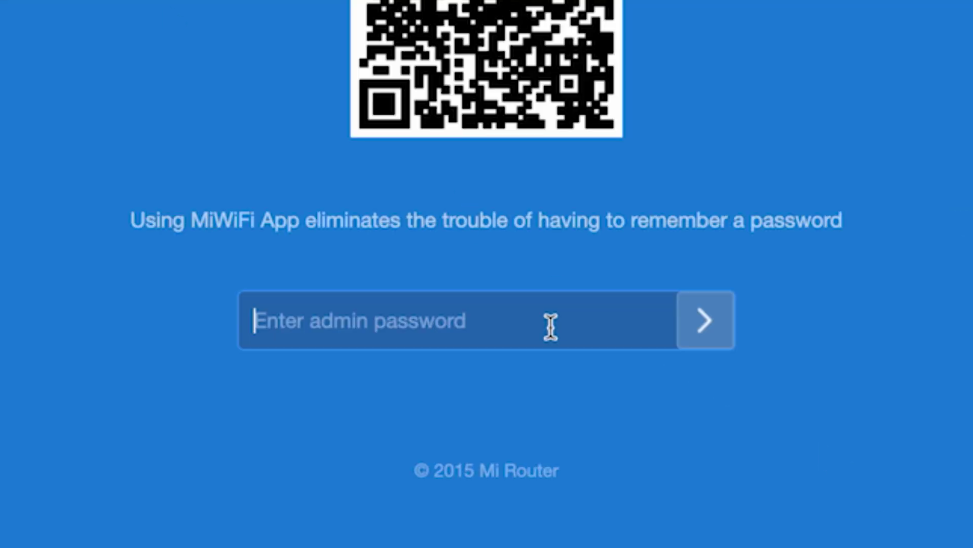
pyautogui.write('••••••••')
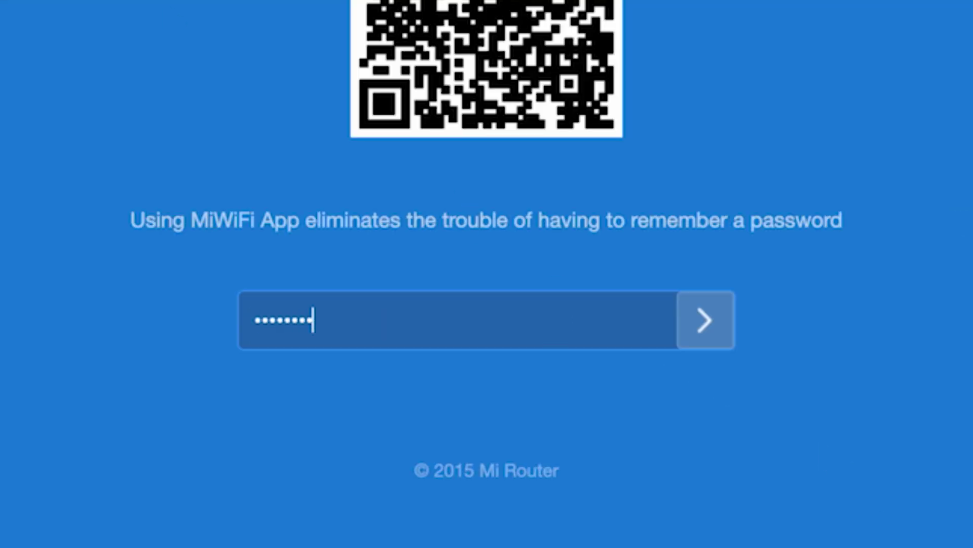
pyautogui.click(705, 320)
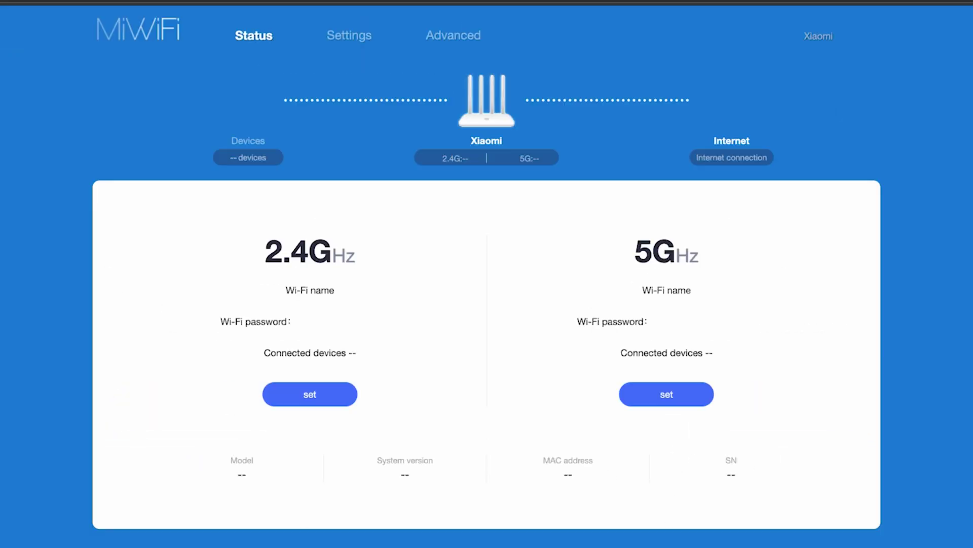
# Decline saving the password, then reboot the router from the Xiaomi menu and confirm.
pyautogui.click(833, 232)
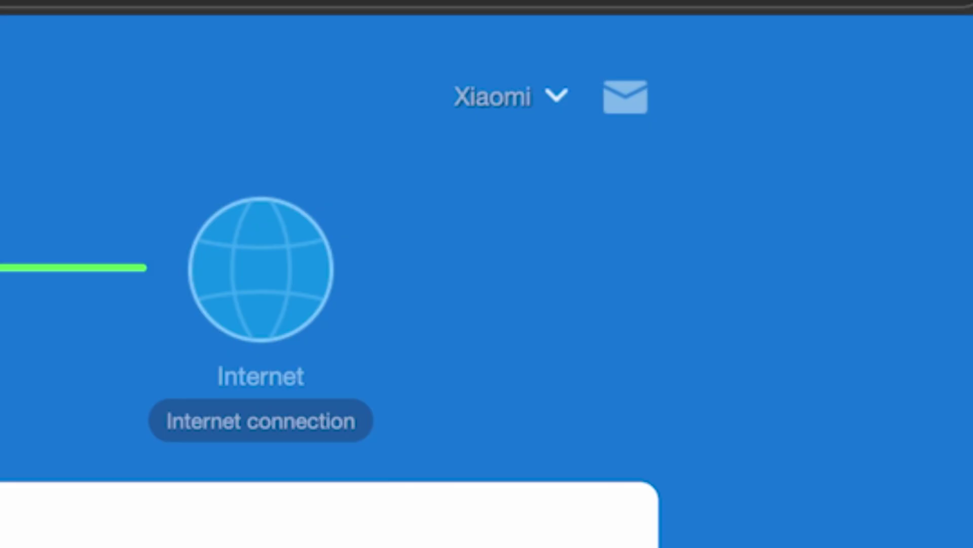
pyautogui.click(558, 96)
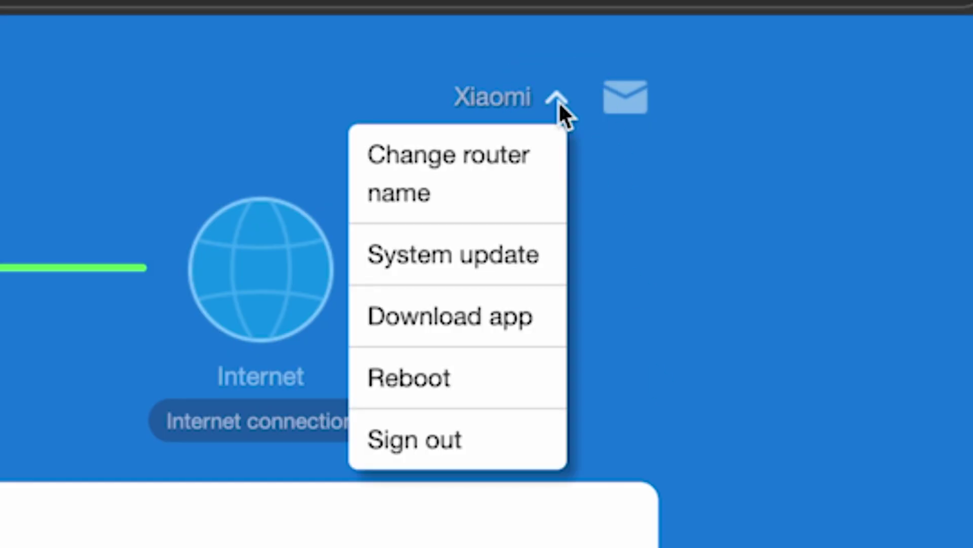
pyautogui.click(452, 384)
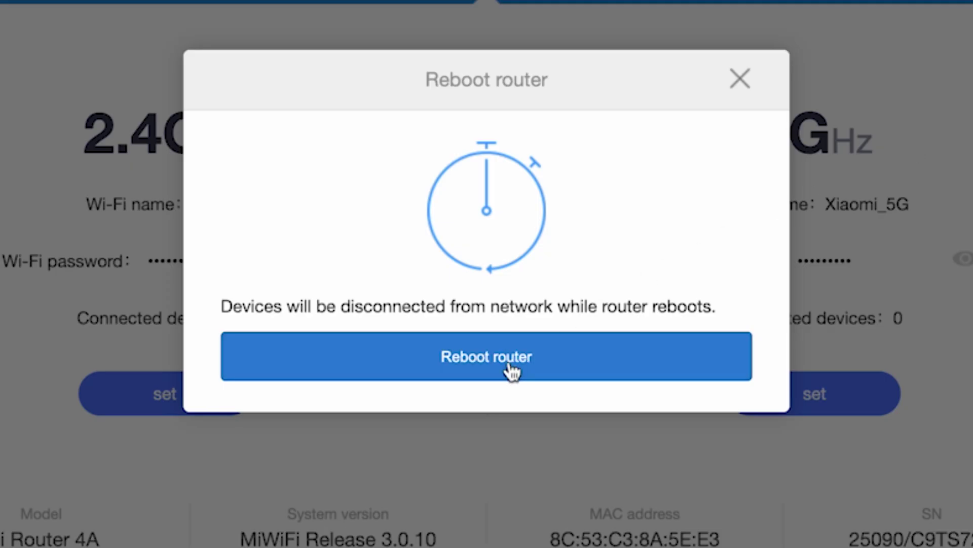
pyautogui.click(512, 365)
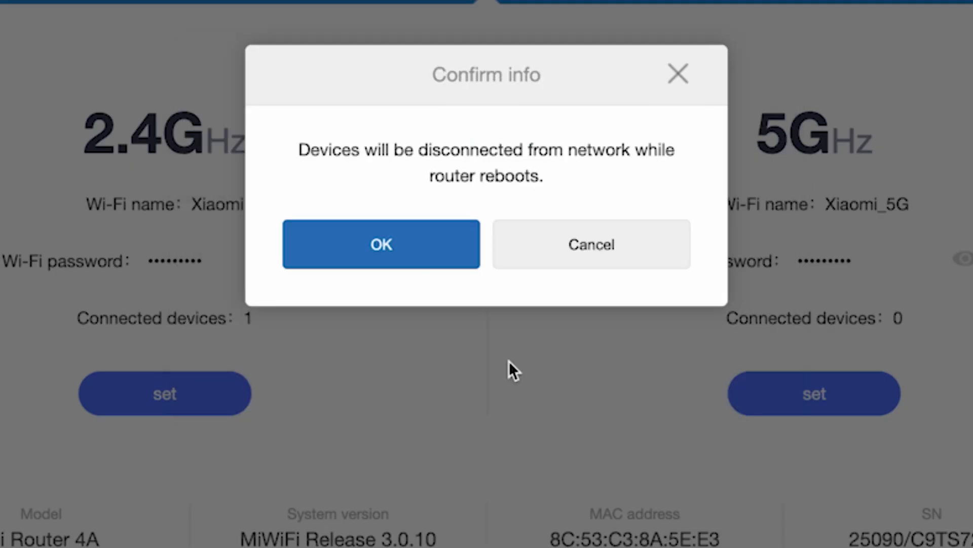
pyautogui.click(409, 246)
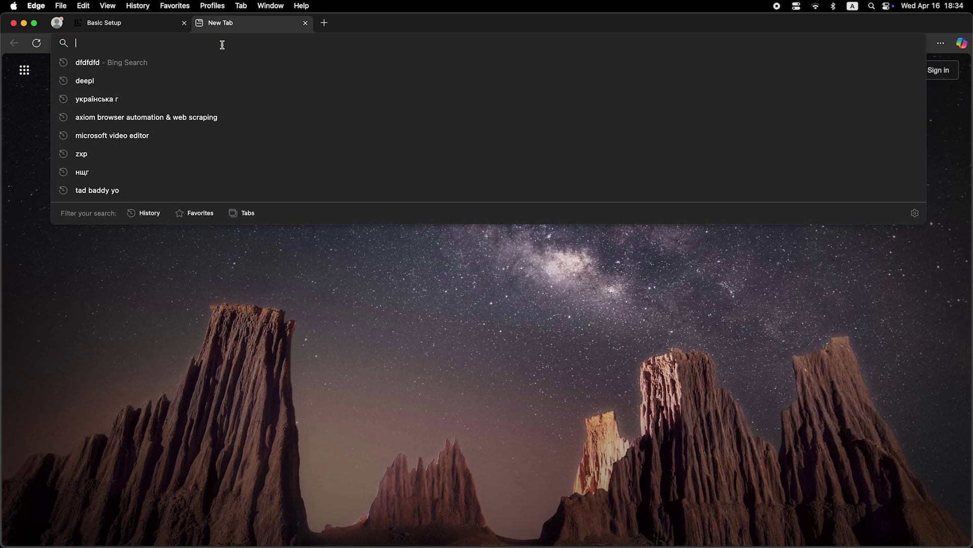
pyautogui.write('dfdfdfdf')
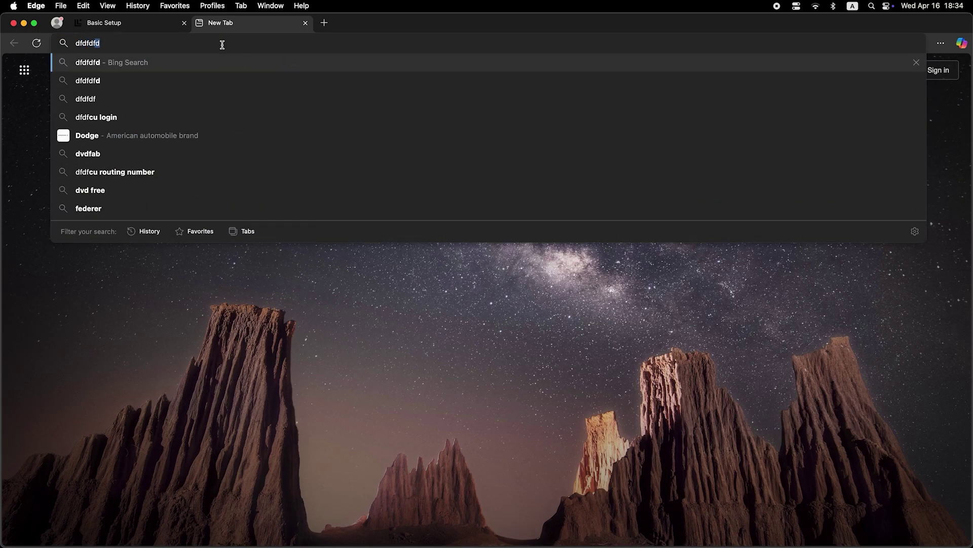
# Search for 'dfdfdfdf' in a new Edge tab to test the internet connection.
pyautogui.press('Return')
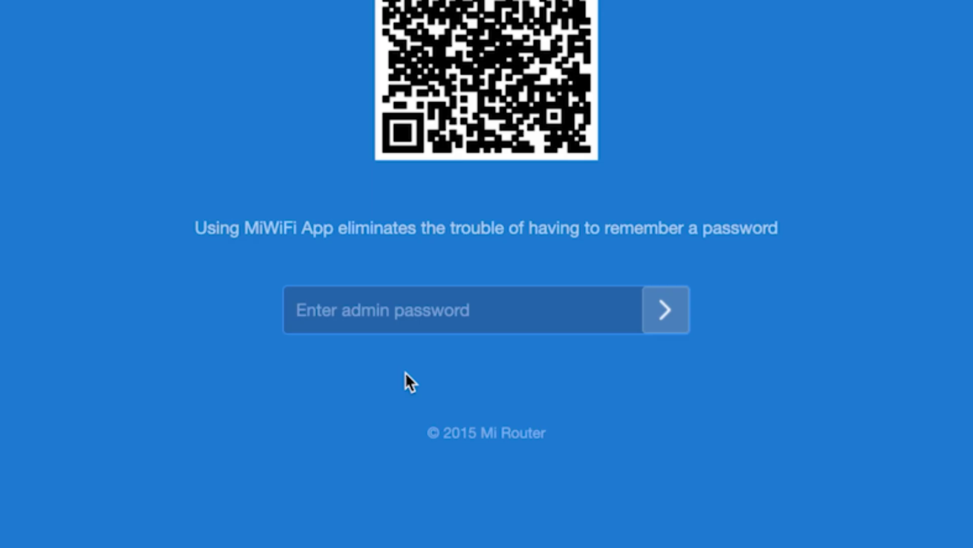
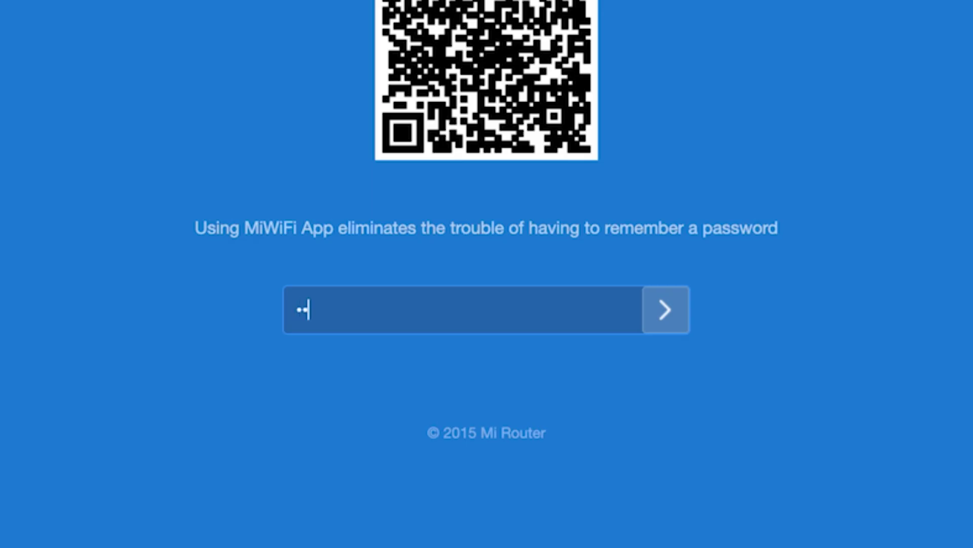
# Log back into the MiWiFi admin and decline Edge's offer to save the password.
pyautogui.click(663, 304)
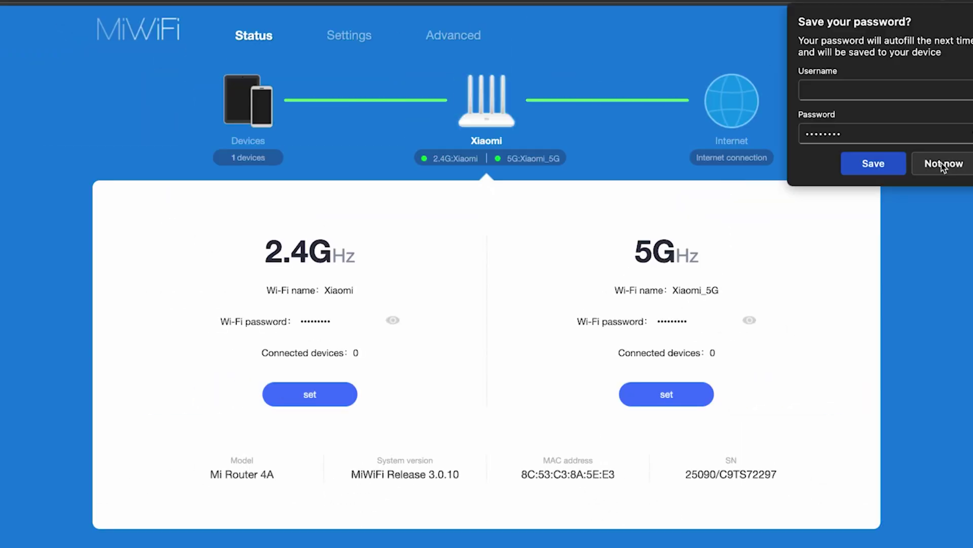
pyautogui.click(944, 164)
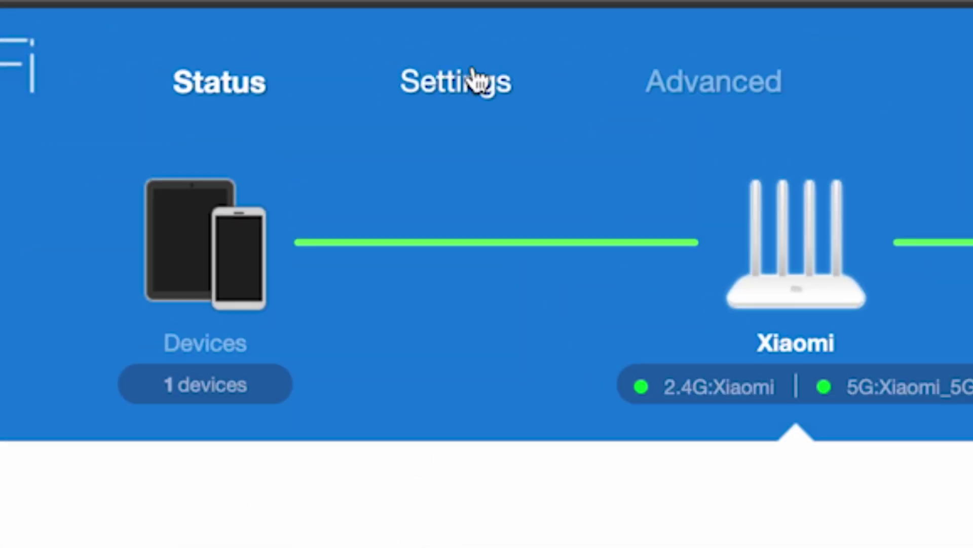
pyautogui.click(473, 73)
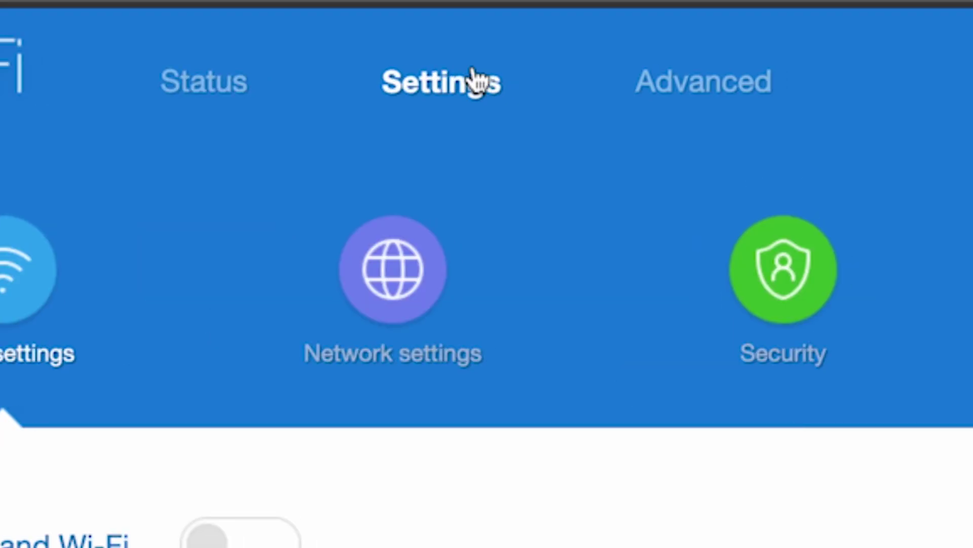
pyautogui.click(385, 267)
pyautogui.scroll(-3, 465, 143)
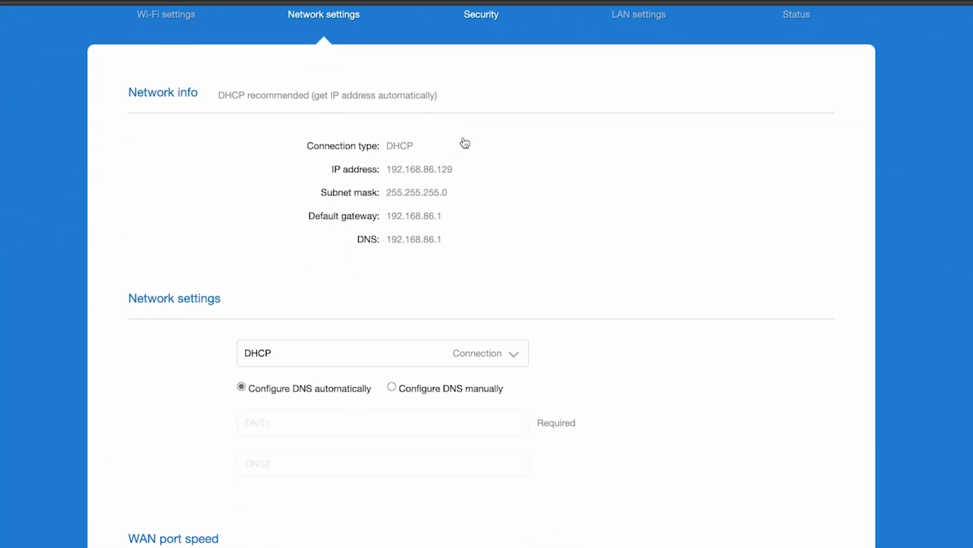
pyautogui.scroll(-3, 465, 143)
pyautogui.scroll(-3, 465, 143)
pyautogui.scroll(-1, 465, 143)
pyautogui.scroll(-1, 465, 144)
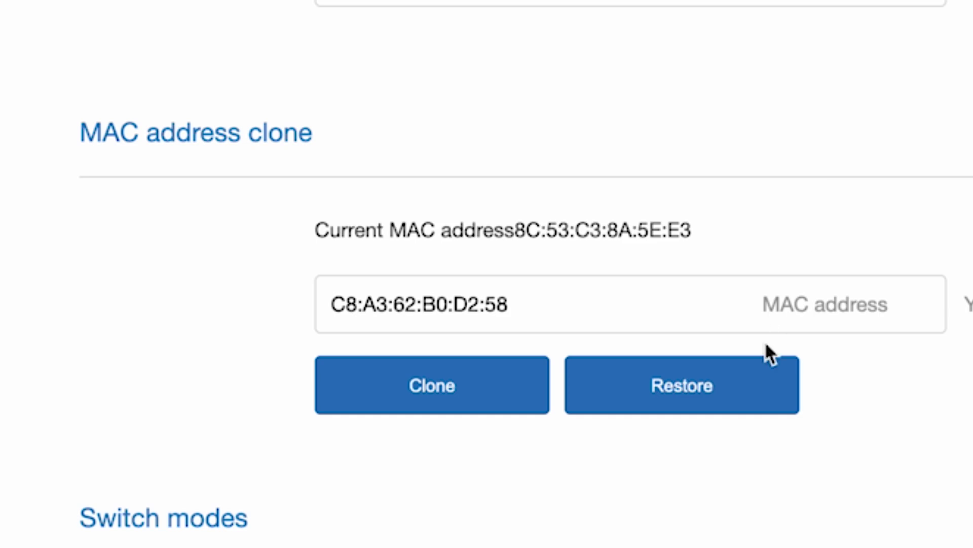
pyautogui.click(433, 383)
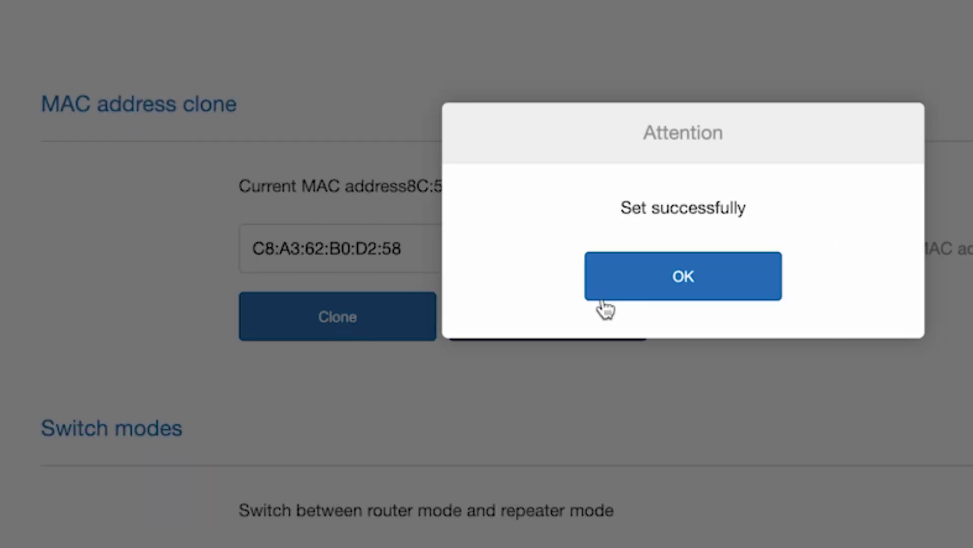
pyautogui.click(873, 339)
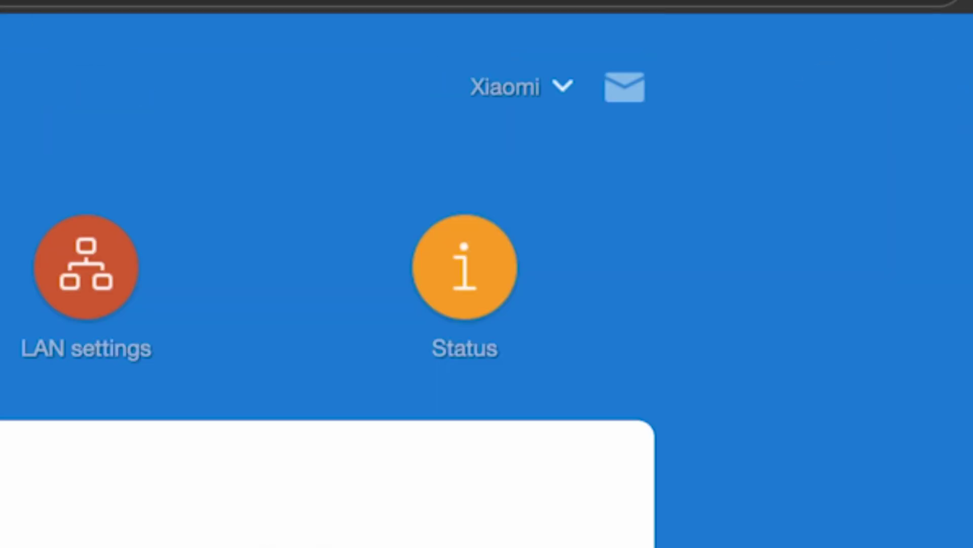
# Start a router reboot from the Xiaomi menu, up to the Confirm info dialog.
pyautogui.click(563, 87)
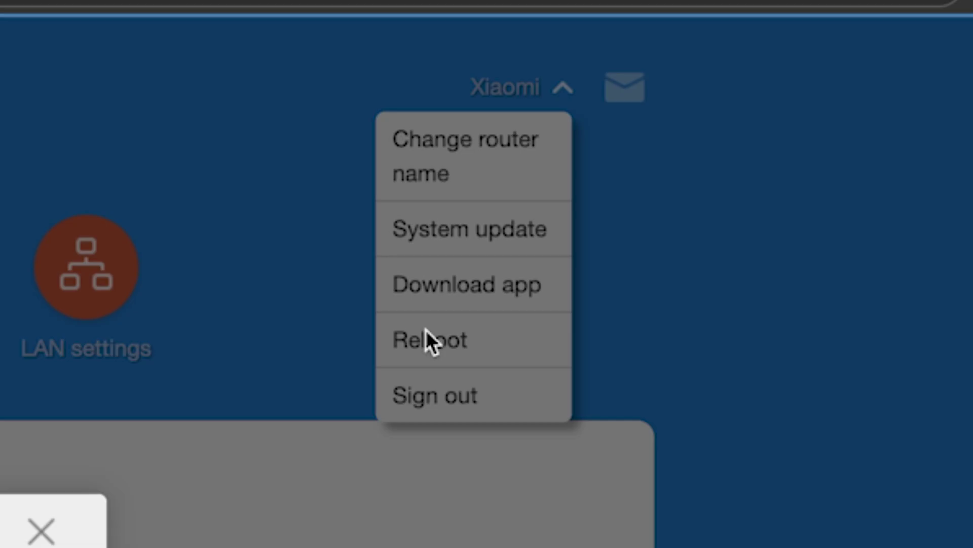
pyautogui.click(430, 341)
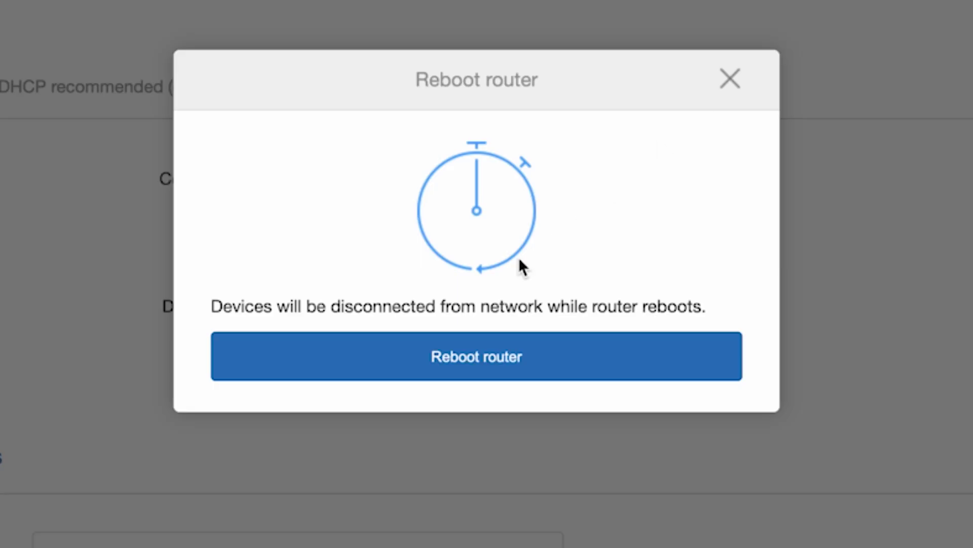
pyautogui.click(475, 357)
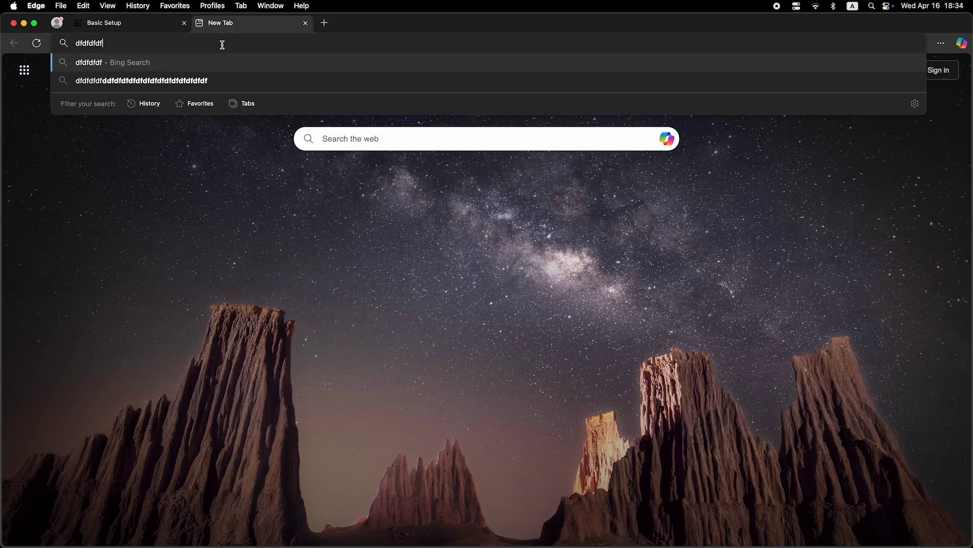
# Run the test search 'dfdfdfdf' in a new Edge tab to load Bing results.
pyautogui.press('Return')
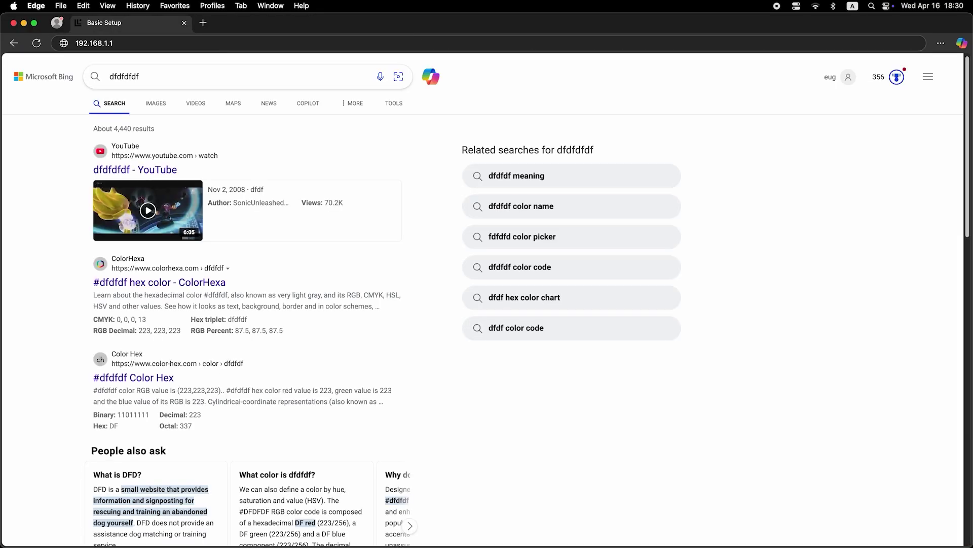